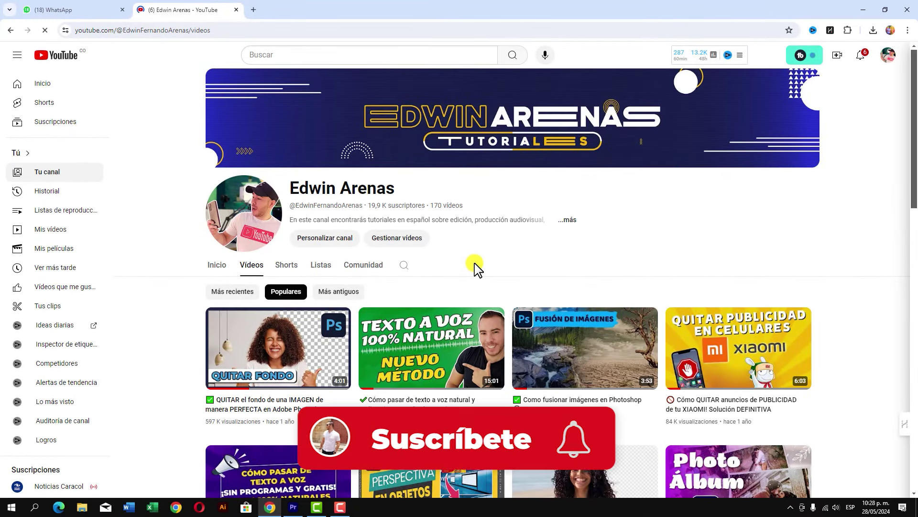
- Show the Essential Graphics panel (Gráficos esenciales) from the Ventana menu, listing the installed templates
scroll(476, 268, down, 3)
scroll(475, 268, down, 2)
scroll(476, 269, down, 1)
scroll(476, 269, down, 3)
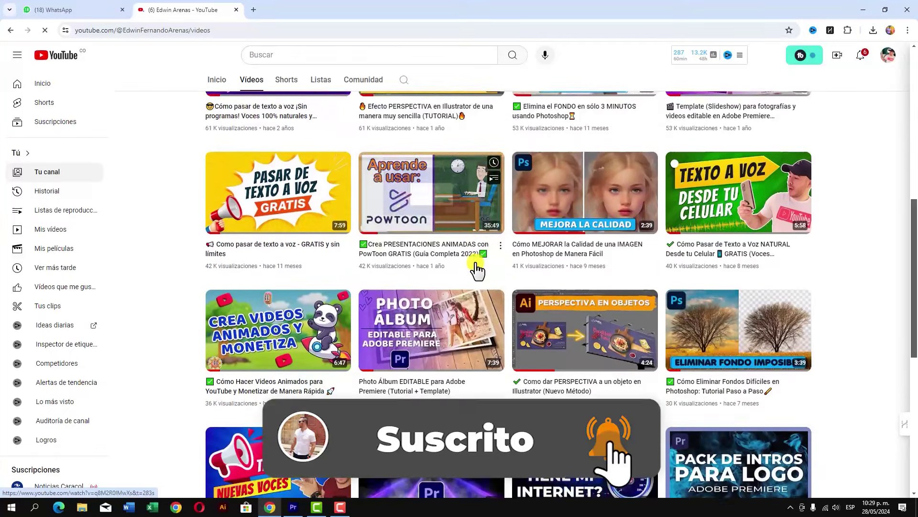
scroll(477, 269, down, 3)
scroll(476, 270, down, 2)
scroll(475, 271, down, 1)
scroll(475, 270, down, 1)
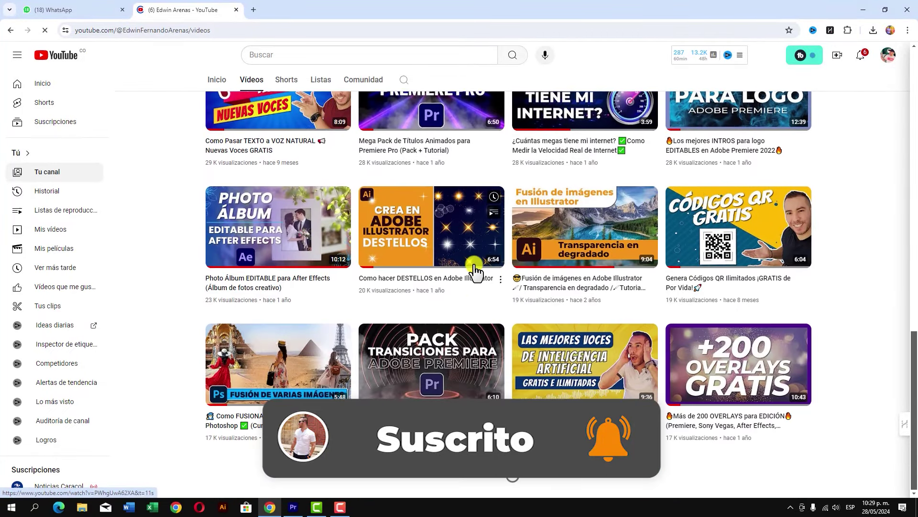
scroll(473, 268, down, 3)
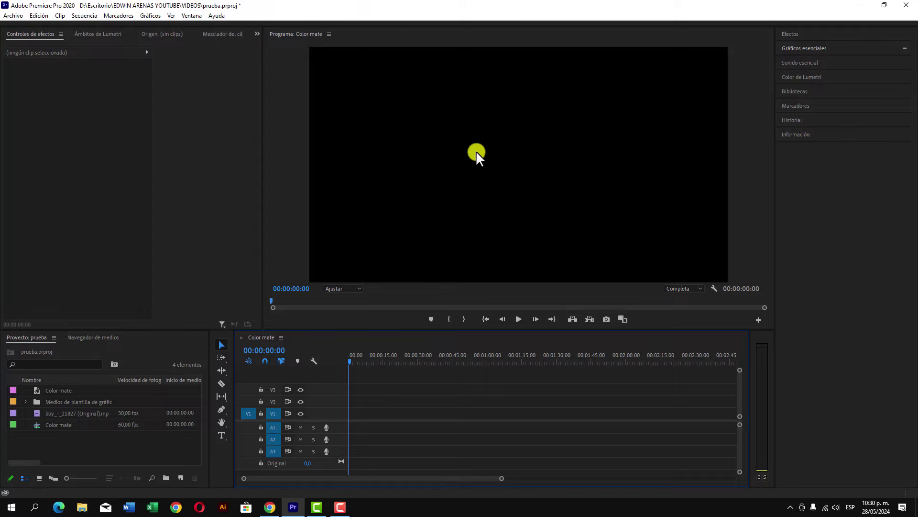
click(136, 287)
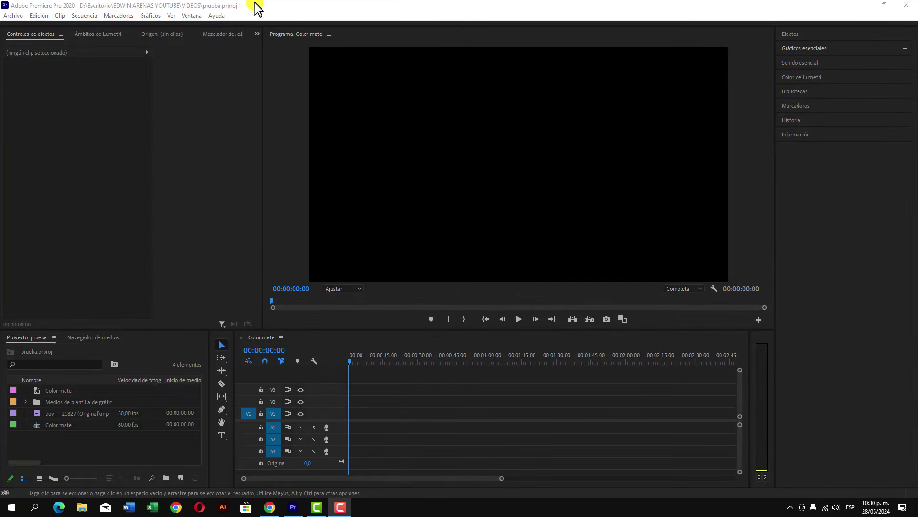
click(192, 15)
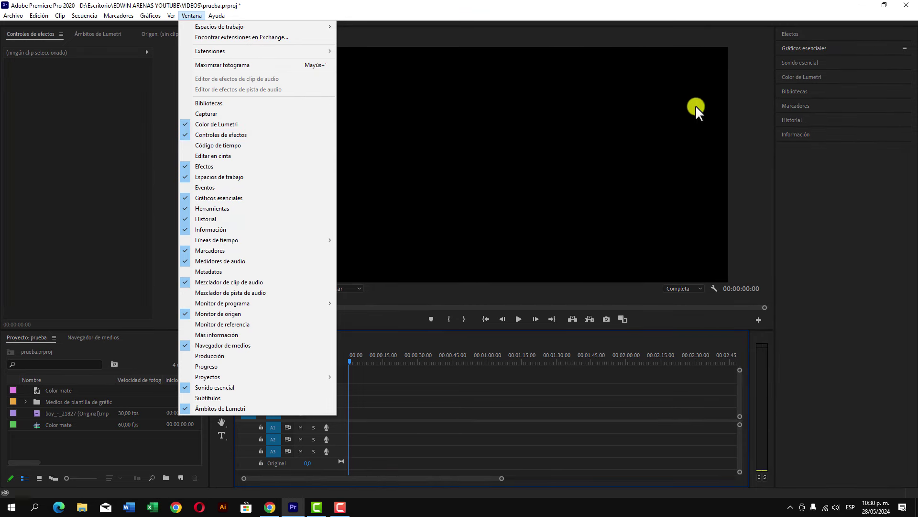
click(823, 47)
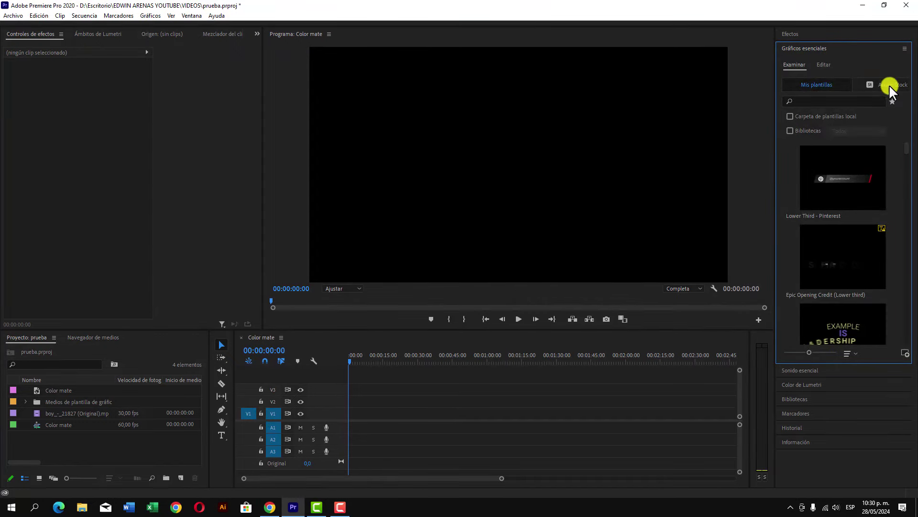
- Install Lower Third - Youtube.mogrt from the lower thirds folder on the Desktop
click(906, 353)
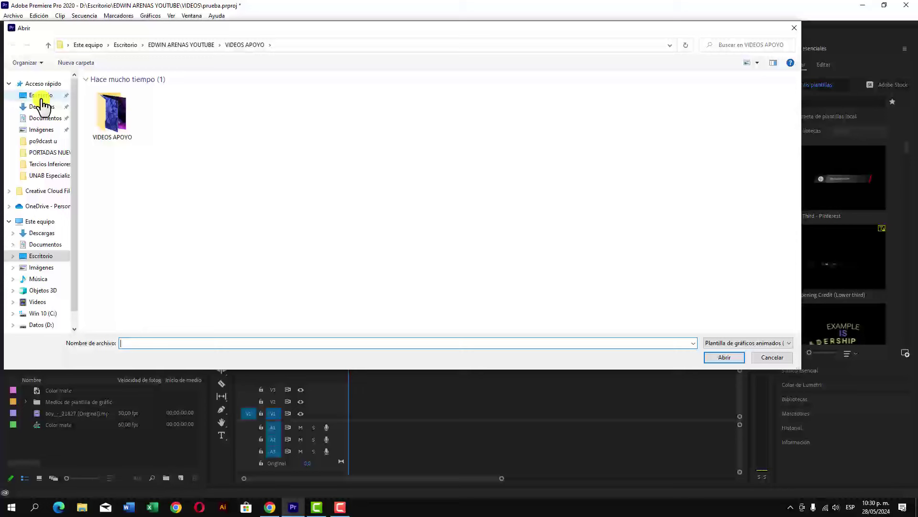
click(42, 96)
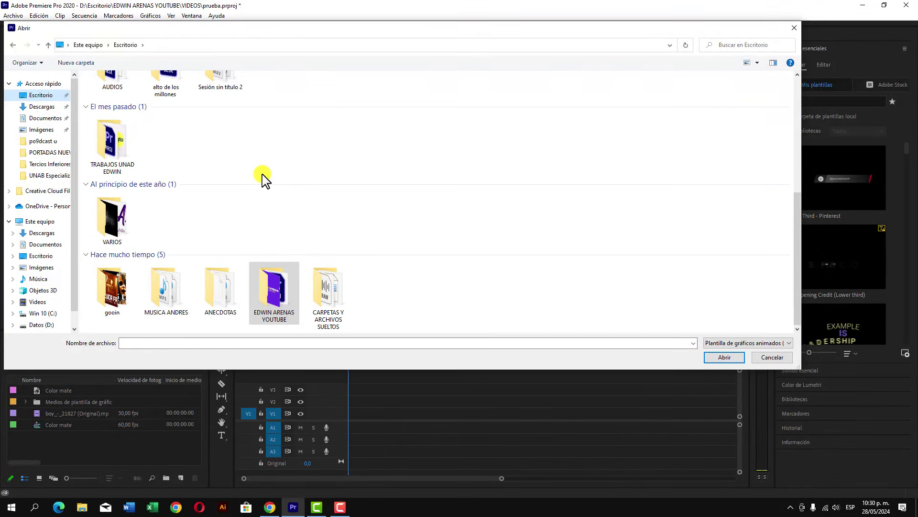
scroll(258, 172, up, 5)
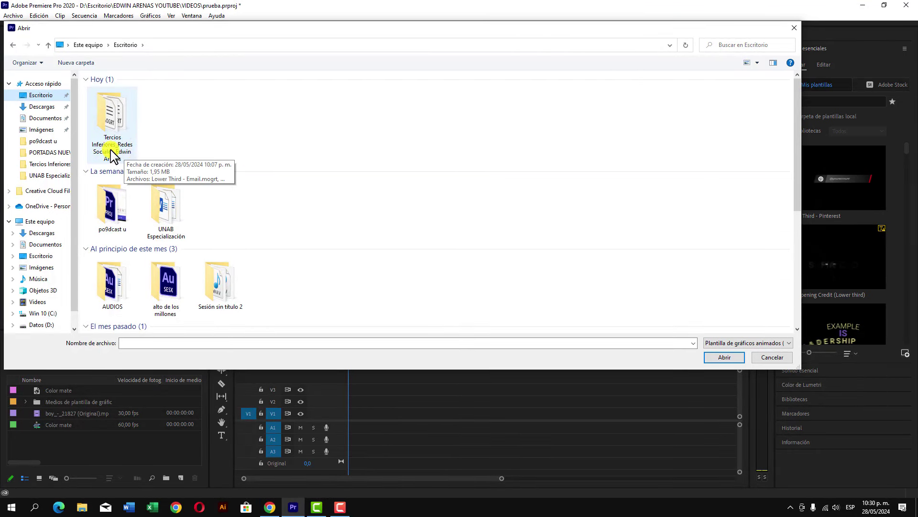
double_click(116, 120)
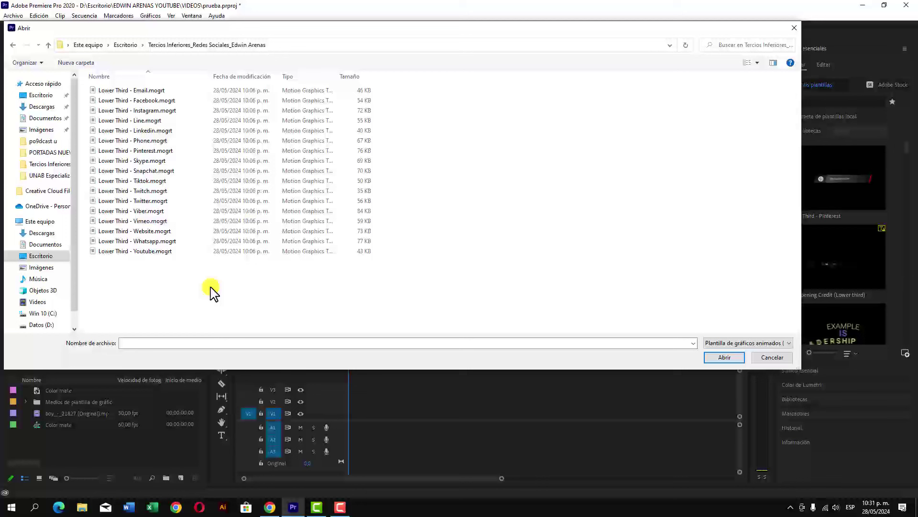
click(143, 252)
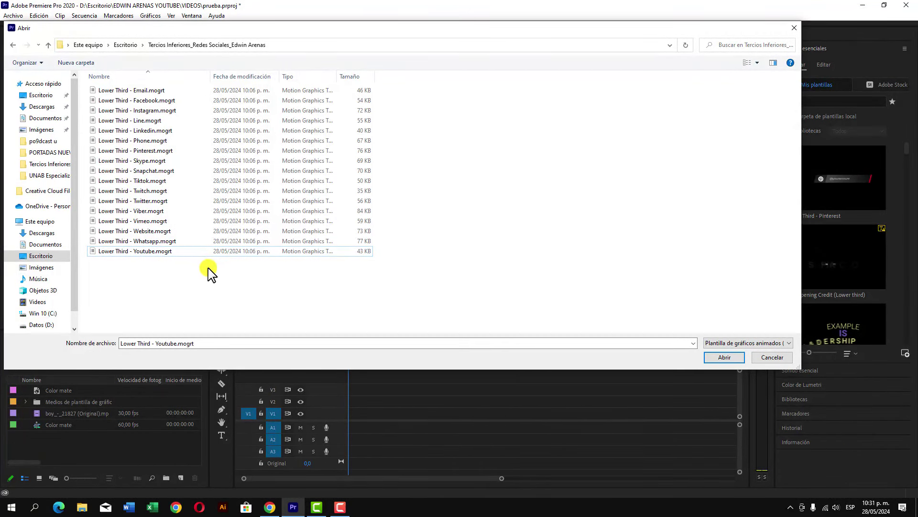
click(219, 250)
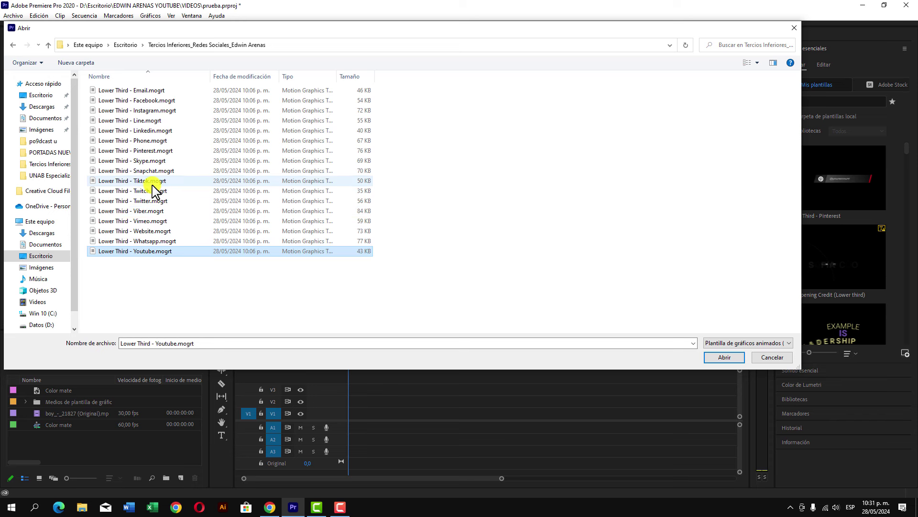
click(153, 180)
click(160, 252)
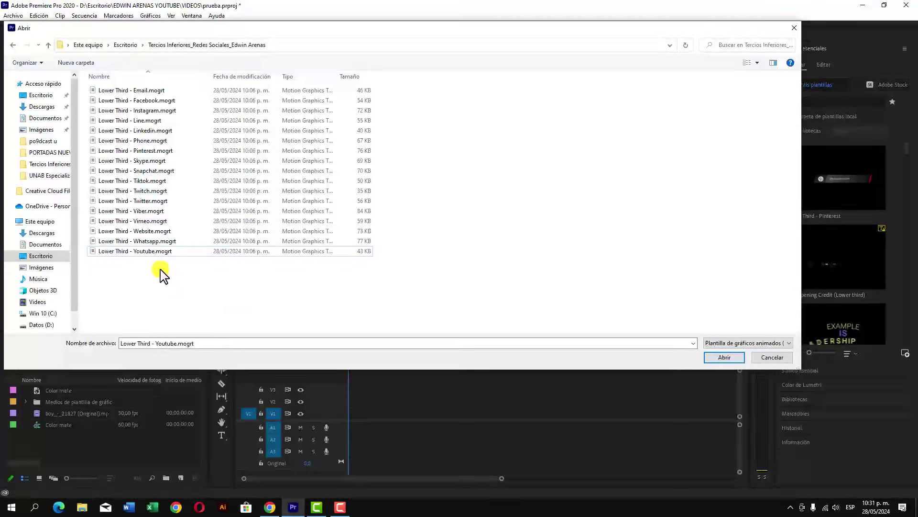
double_click(151, 252)
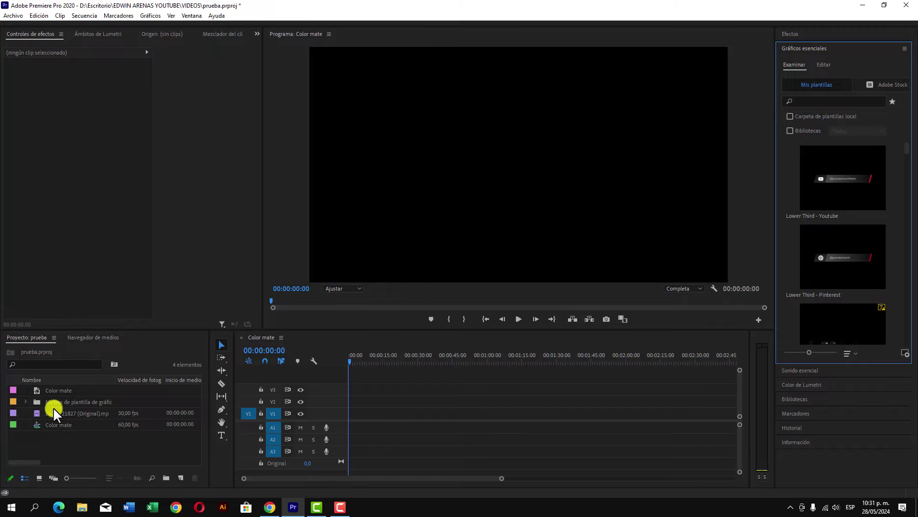
- Put Color mate on V1 and Lower Third - Youtube on V2, previewing at 00:00:04:58
mouse_move(54, 391)
mouse_down()
mouse_move(361, 416)
mouse_move(509, 416)
mouse_up()
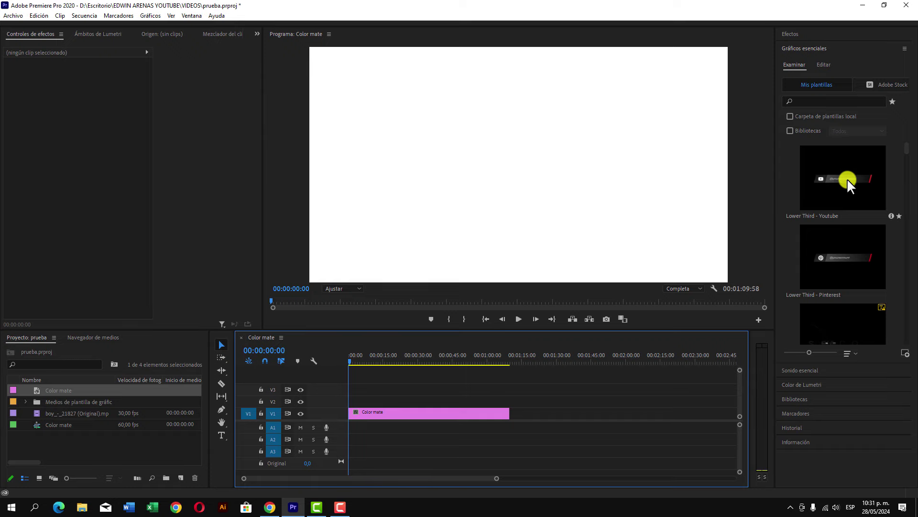
click(825, 191)
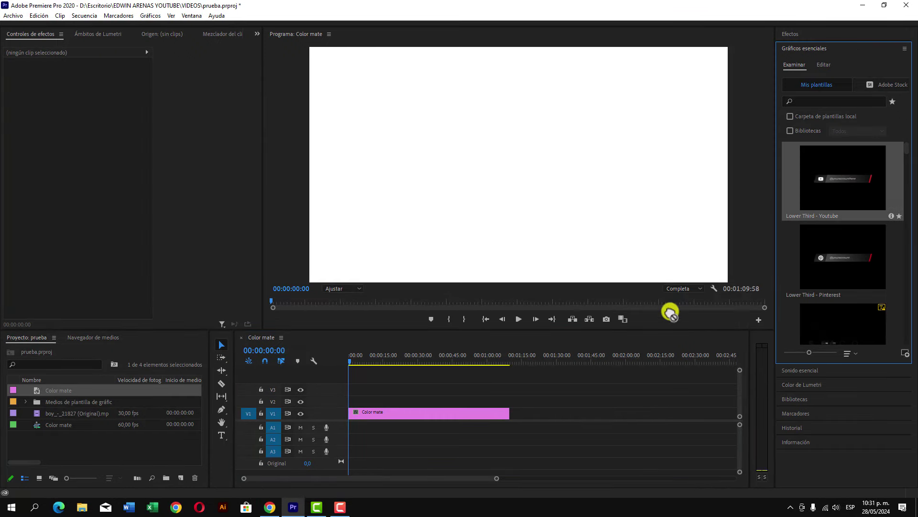
drag(670, 313, 435, 399)
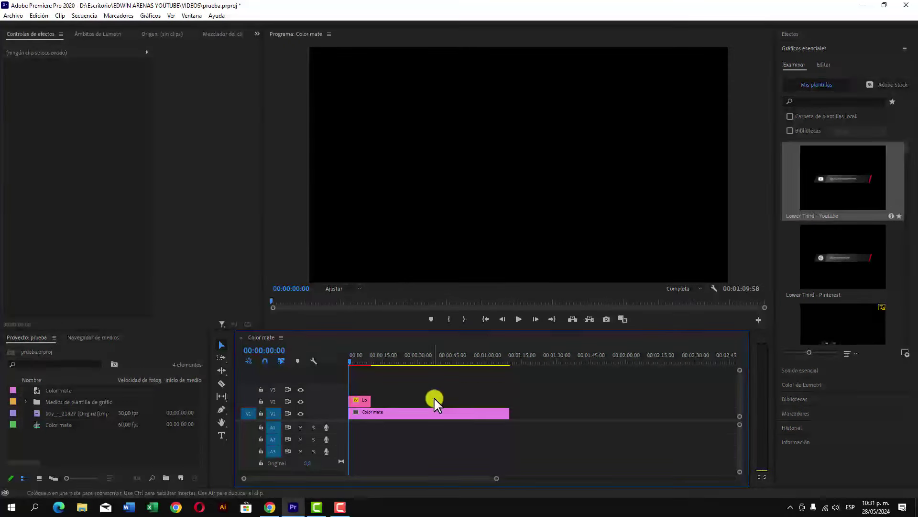
click(361, 358)
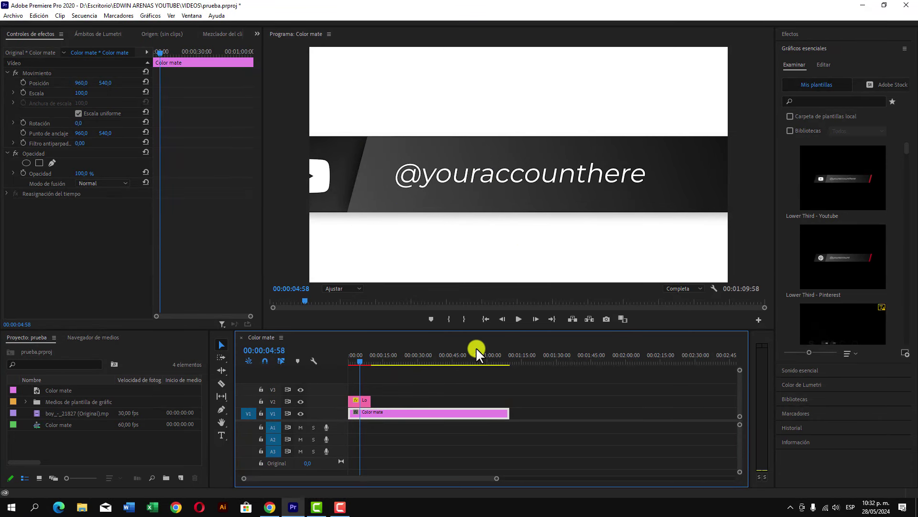
- Scale the Youtube lower third to 47, set position to 960, 923, and start it later
click(359, 400)
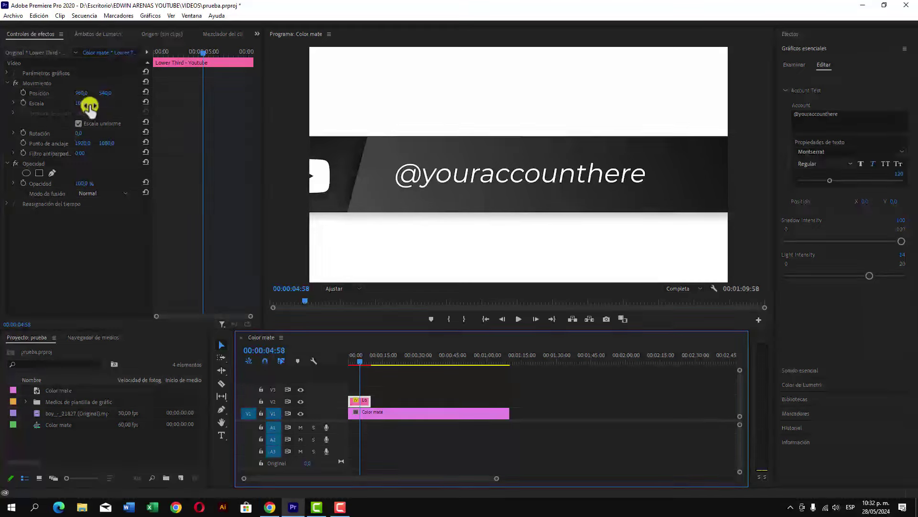
click(82, 104)
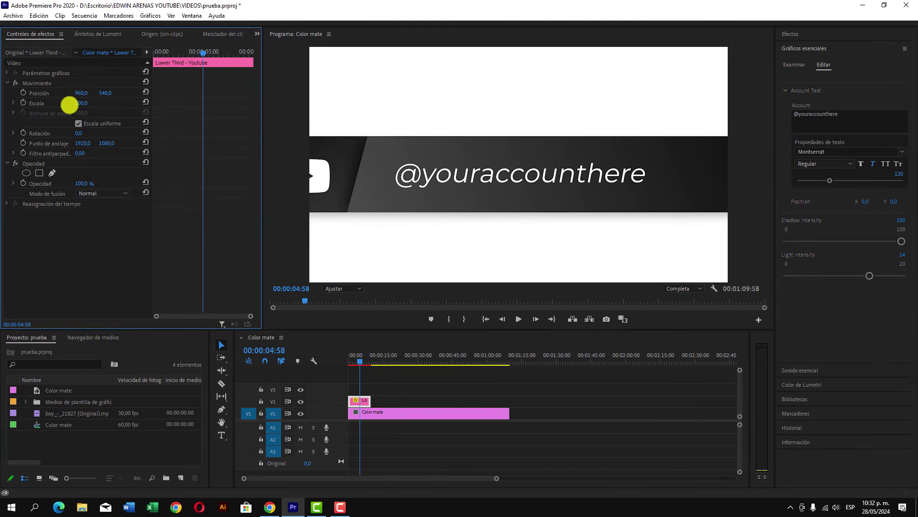
mouse_move(69, 105)
mouse_down()
mouse_move(34, 108)
mouse_move(289, 91)
mouse_up()
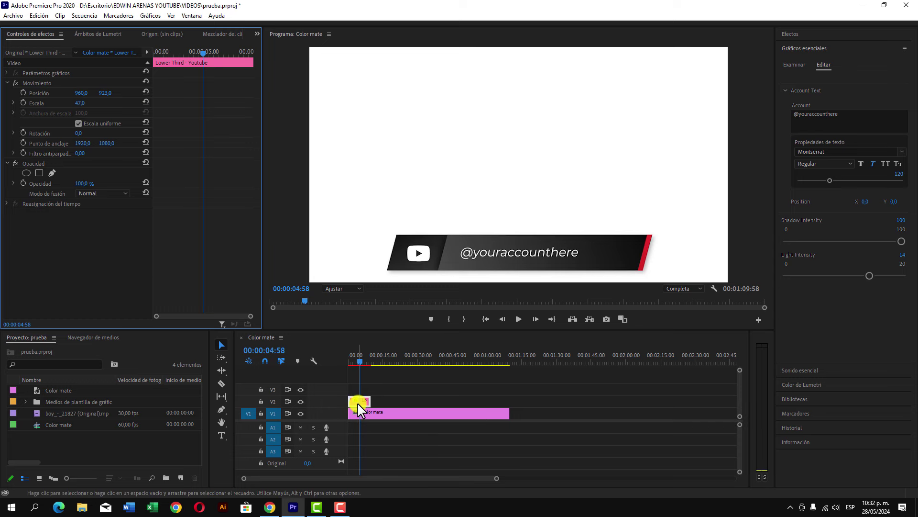
drag(360, 402, 373, 406)
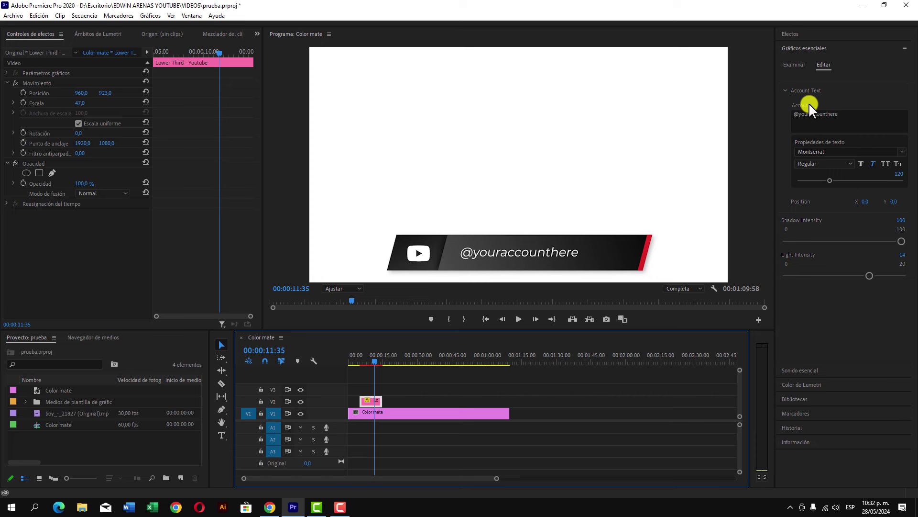
- Replace the placeholder account text with the channel owner's name
click(856, 124)
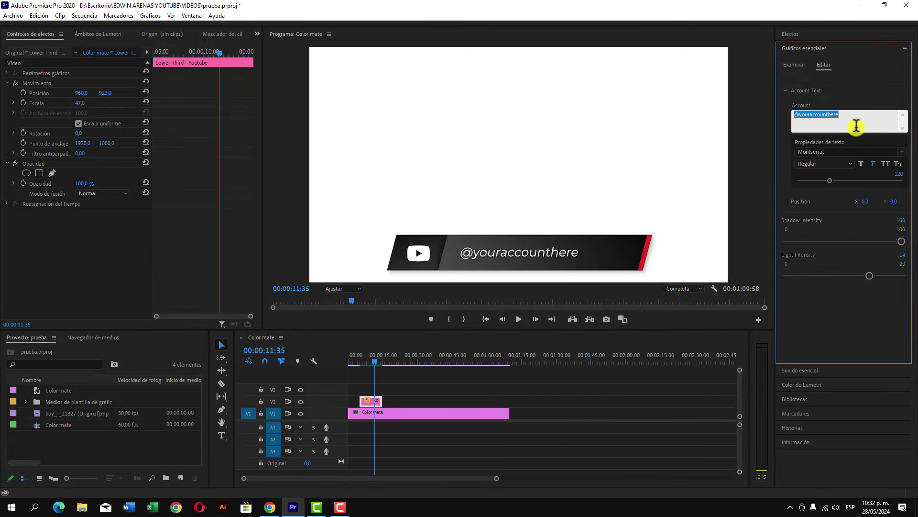
text(Edwin Arenas)
click(771, 154)
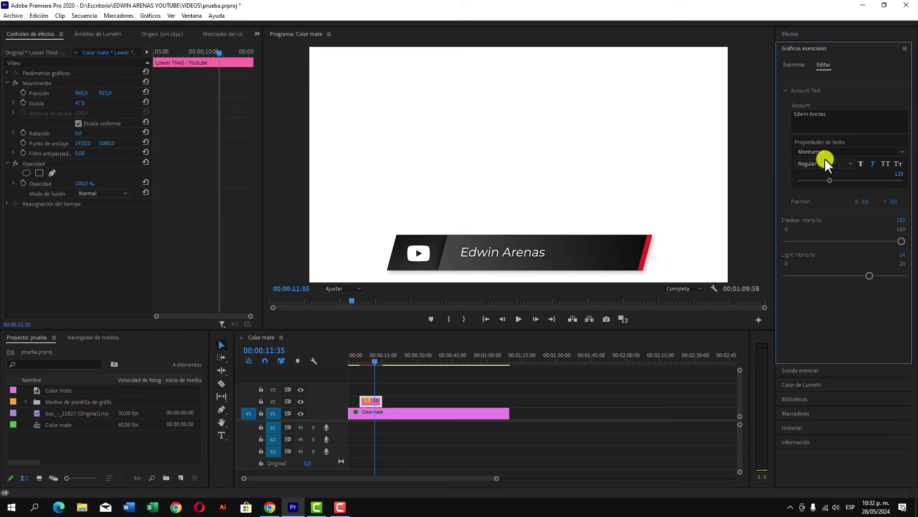
- Set the account text to size 185 in Montserrat ExtraBold Italic
drag(830, 181, 846, 180)
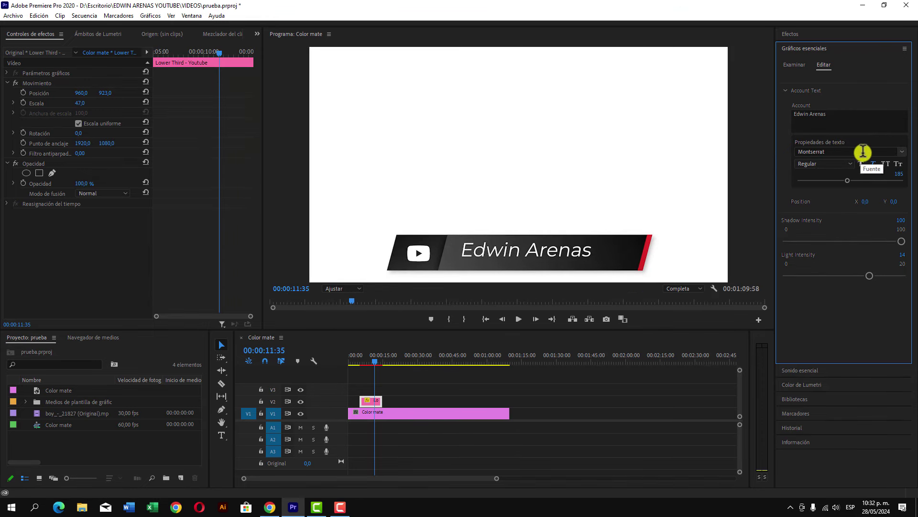
click(902, 152)
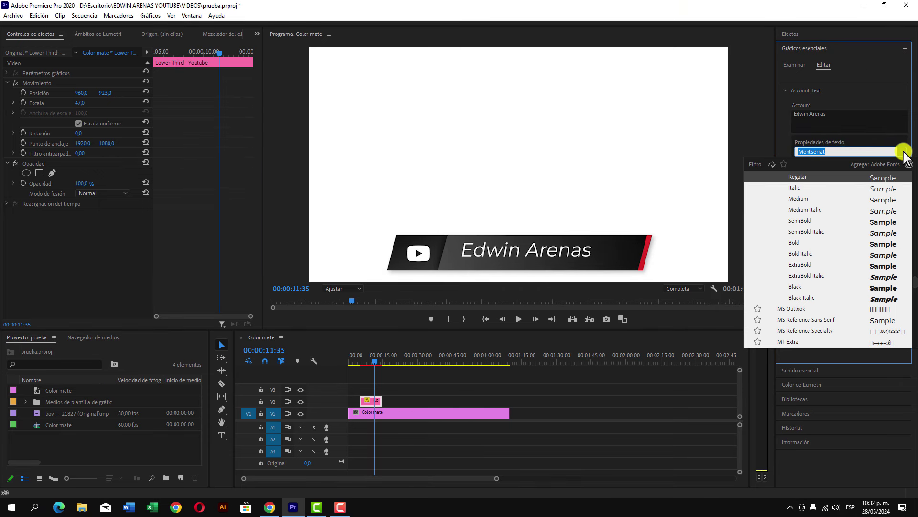
click(904, 152)
click(849, 163)
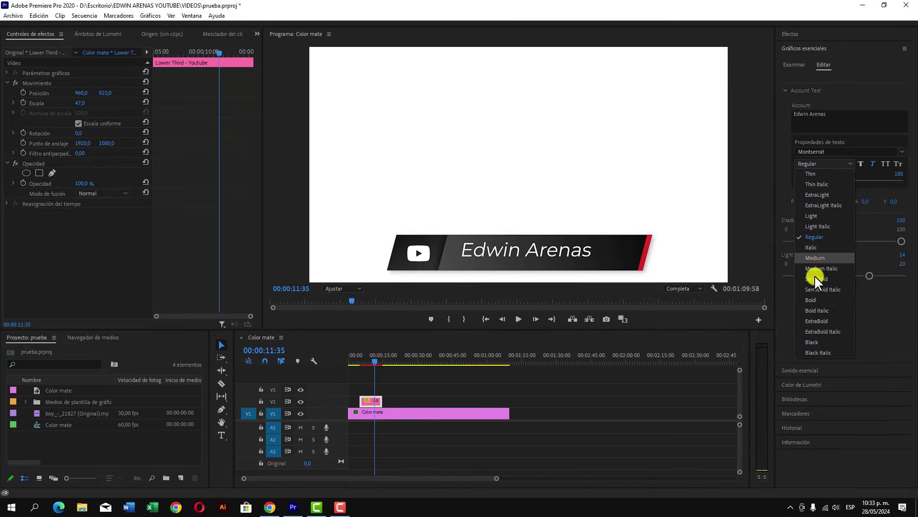
click(832, 331)
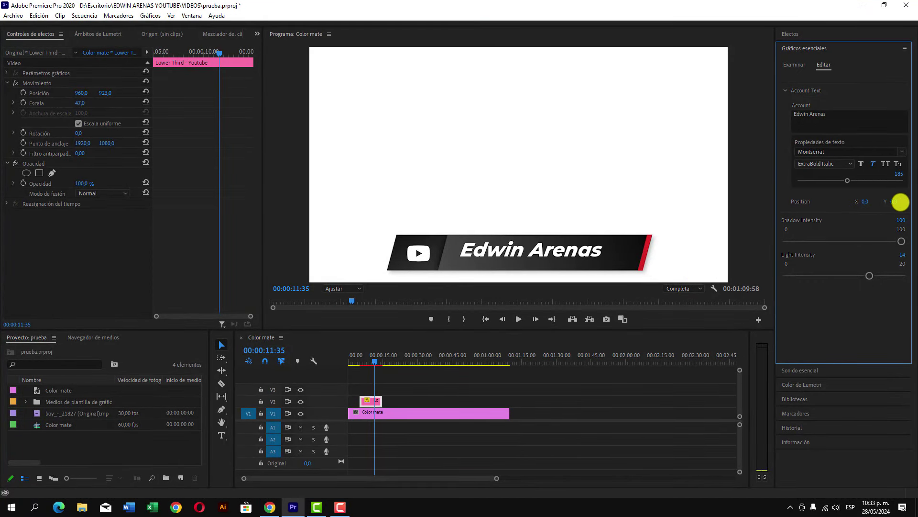
- Move the account text to X -66, Y -26 inside the lower-third bar
mouse_move(900, 201)
mouse_down()
mouse_move(846, 224)
mouse_move(865, 201)
mouse_move(898, 205)
mouse_up()
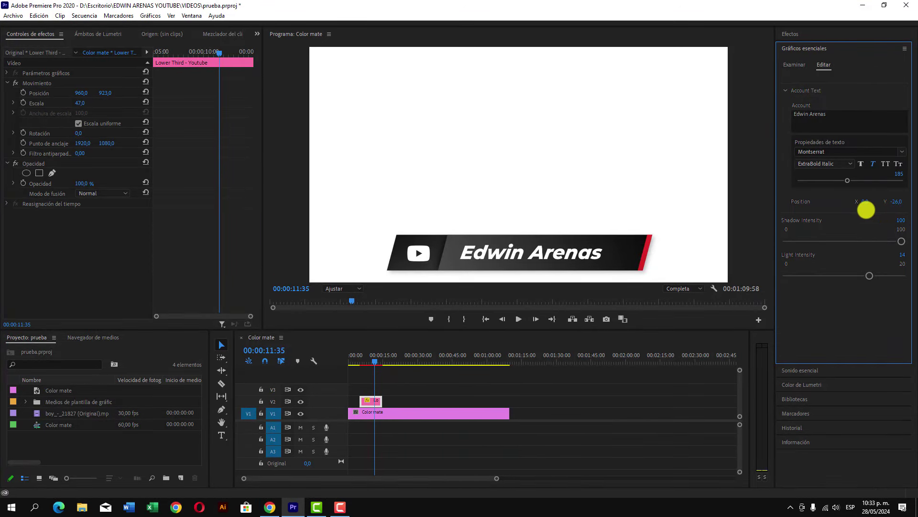
drag(877, 209, 836, 211)
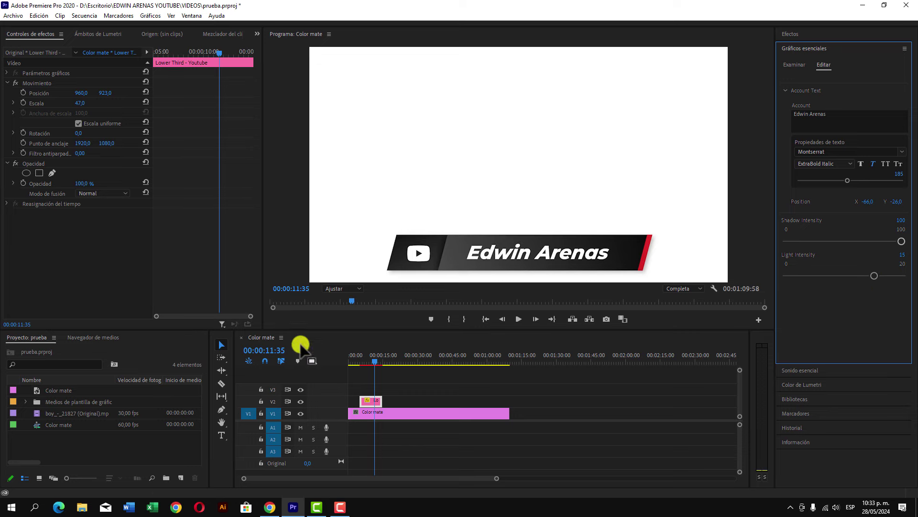
click(381, 363)
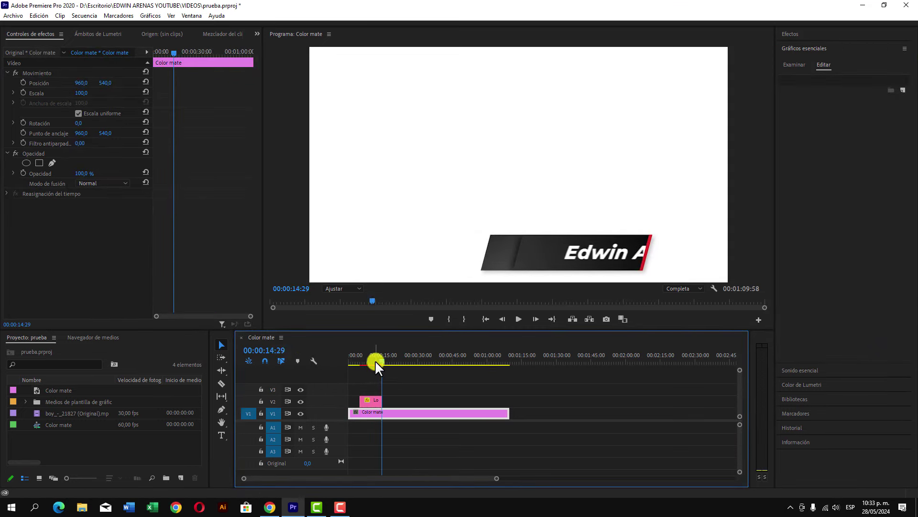
- Render the sequence and play the YouTube lower third animation twice over the white matte
drag(375, 360, 369, 361)
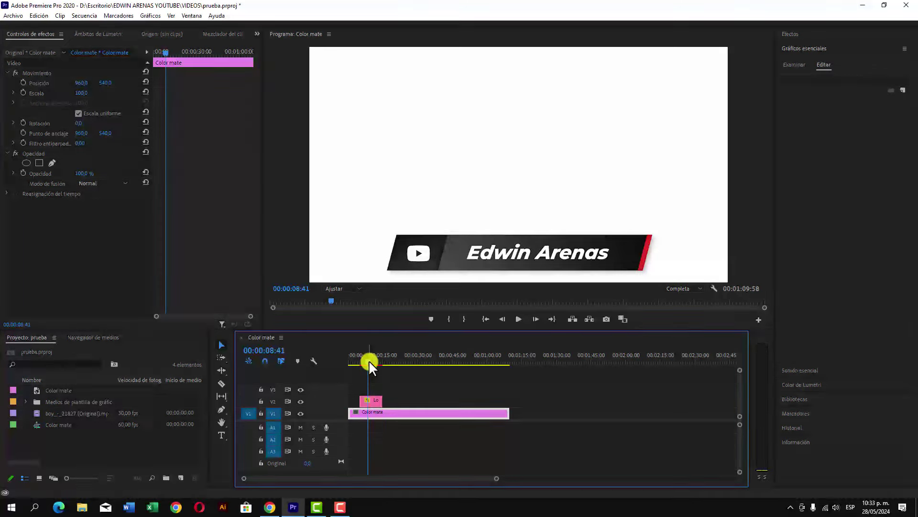
key(Return)
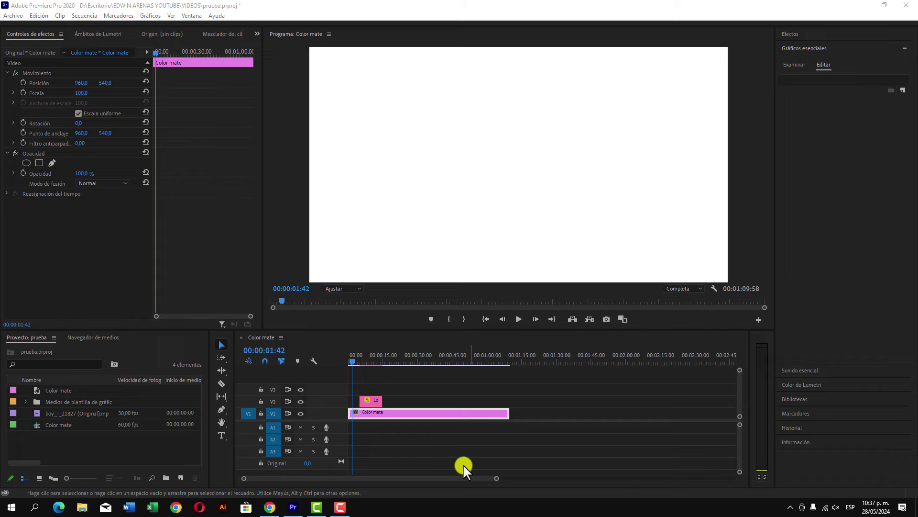
click(397, 407)
key(space)
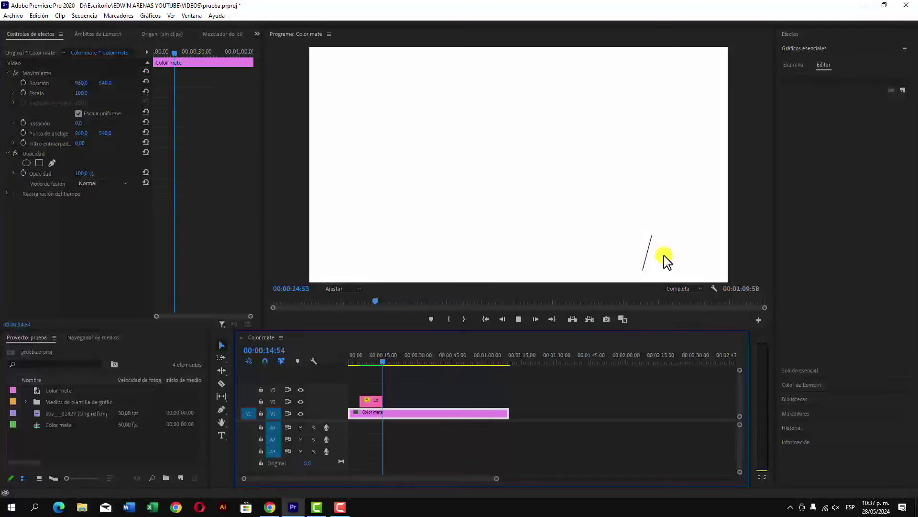
click(361, 360)
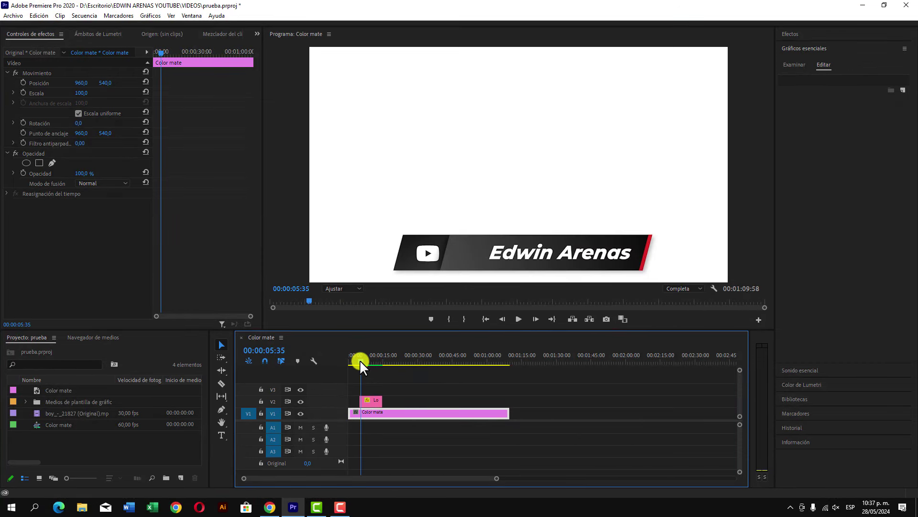
drag(360, 359, 357, 360)
key(space)
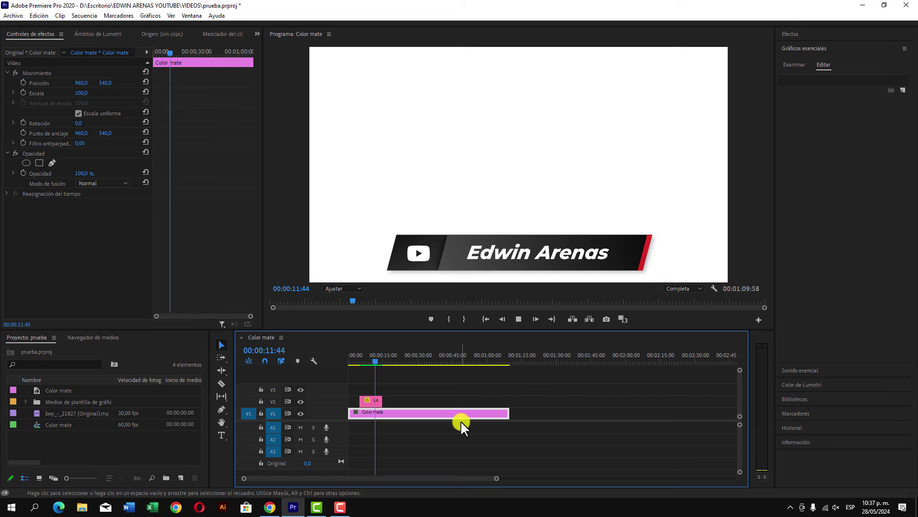
key(space)
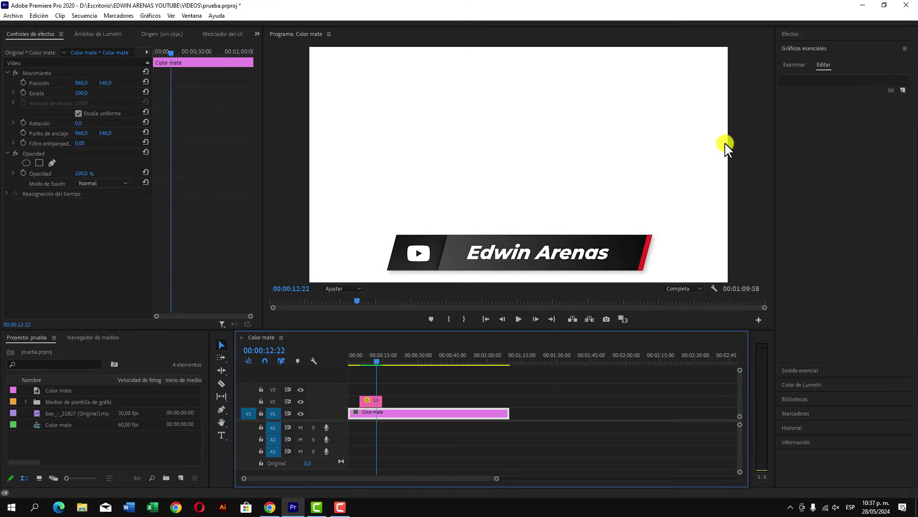
click(816, 113)
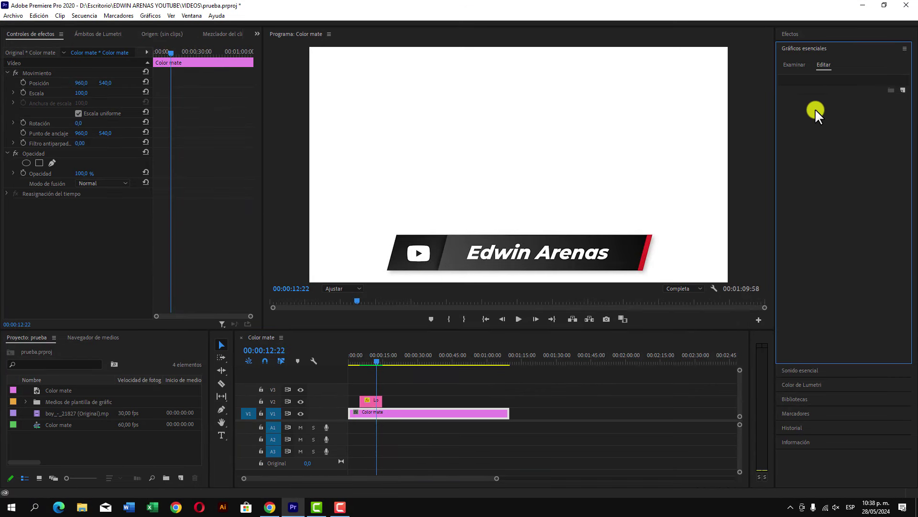
- Install Lower Third - Whatsapp.mogrt from the Essential Graphics Browse view
click(791, 65)
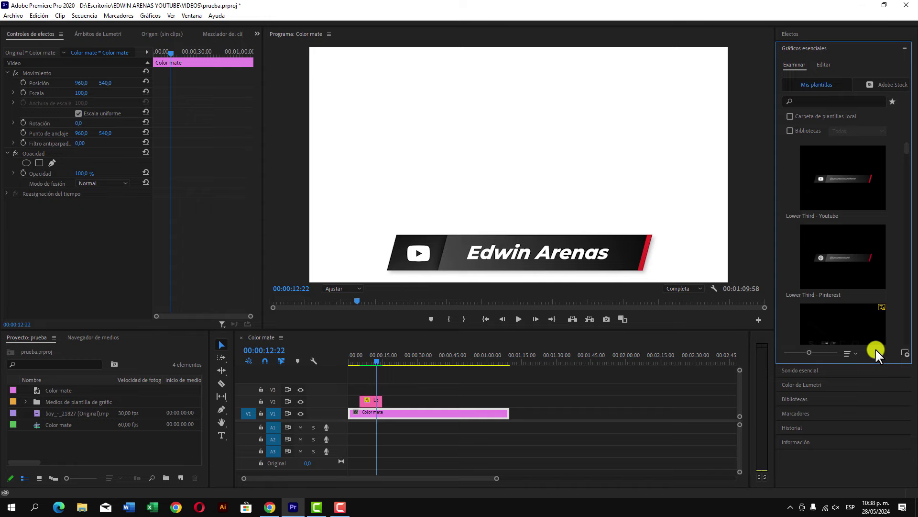
click(905, 353)
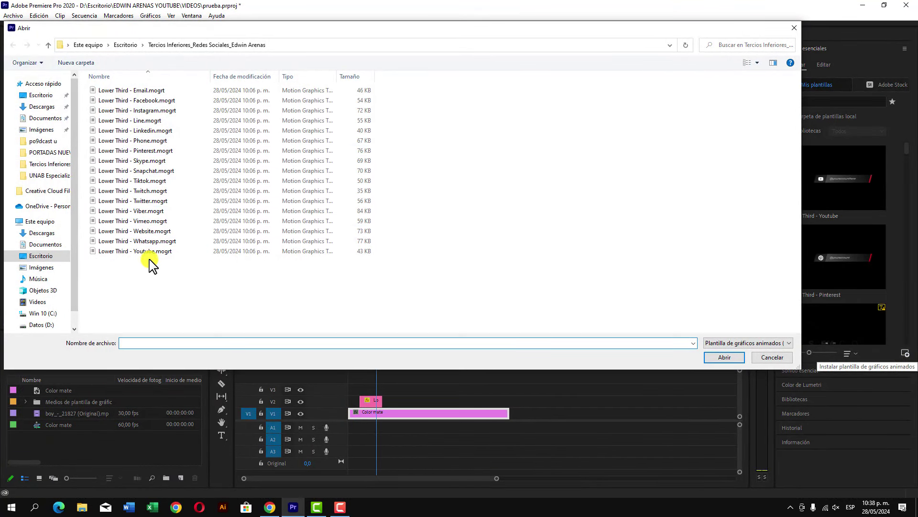
click(152, 241)
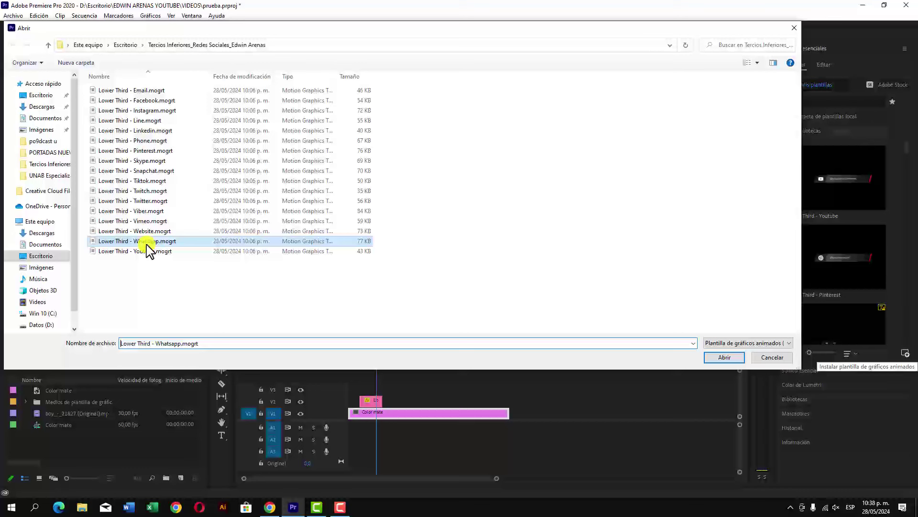
click(718, 357)
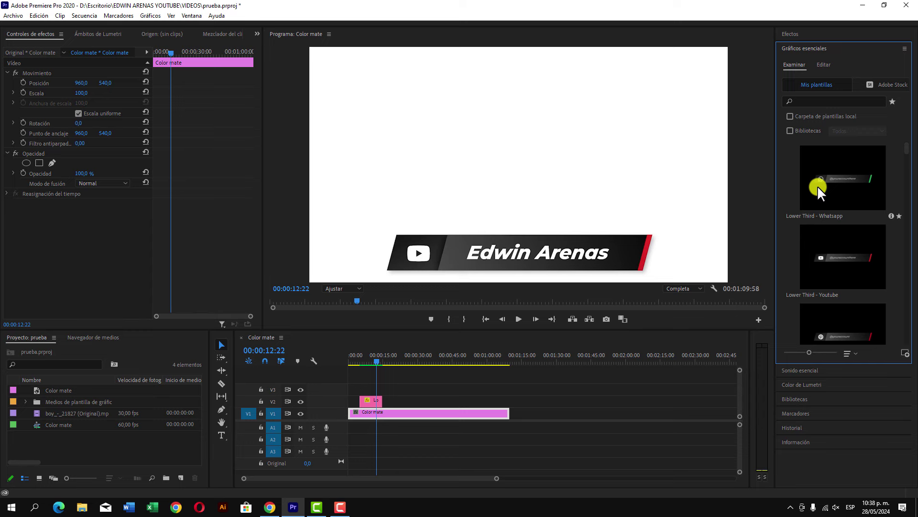
- Place the Lower Third - Whatsapp template on V2 and scale it to 59
drag(844, 179, 438, 402)
click(450, 347)
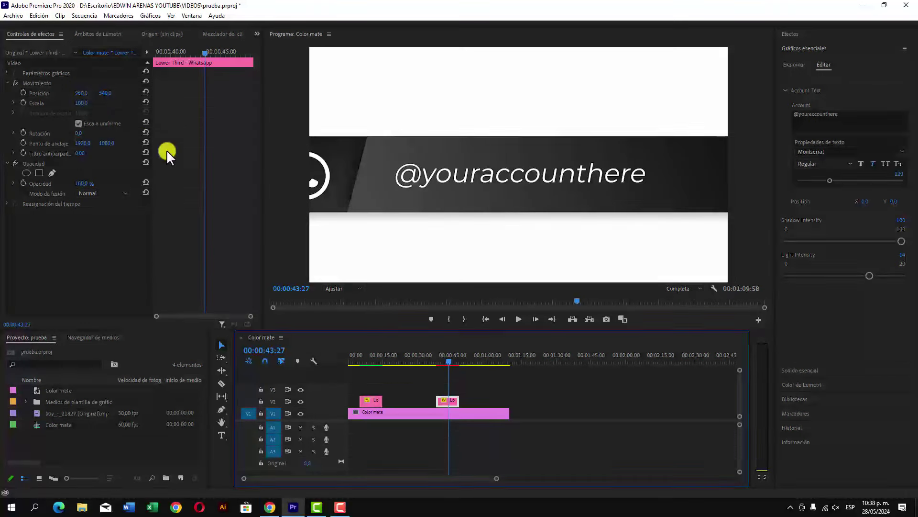
drag(83, 103, 70, 103)
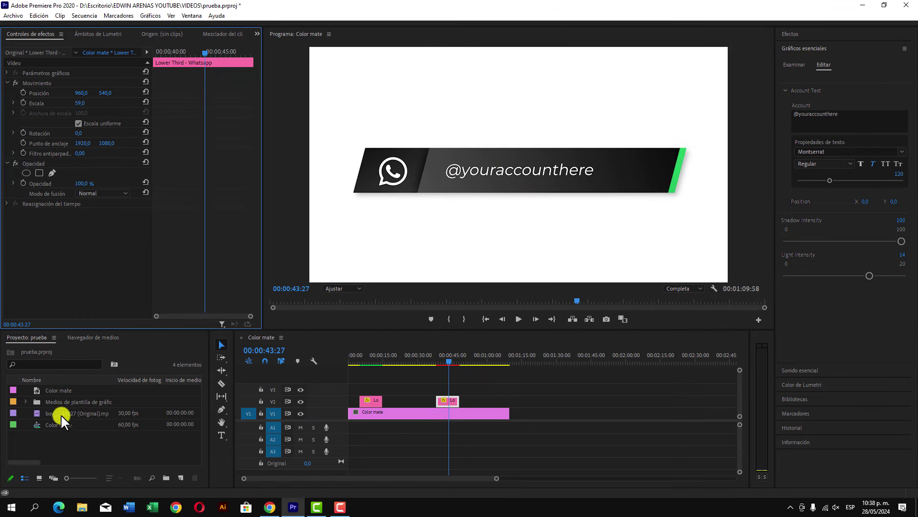
- Add the boy clip after the matte on V1, move the title over it, rate-stretch to 00:00:17:52
drag(61, 415, 530, 416)
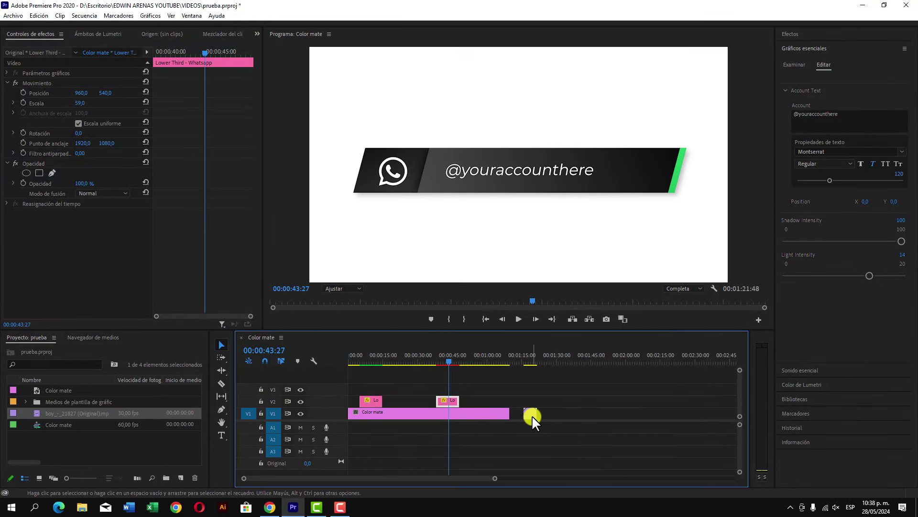
click(555, 414)
key(r)
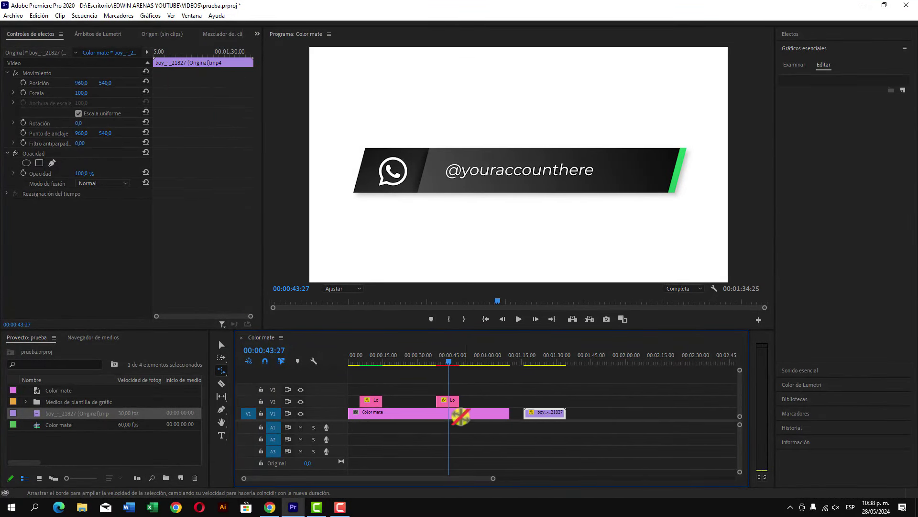
key(v)
drag(462, 401, 545, 405)
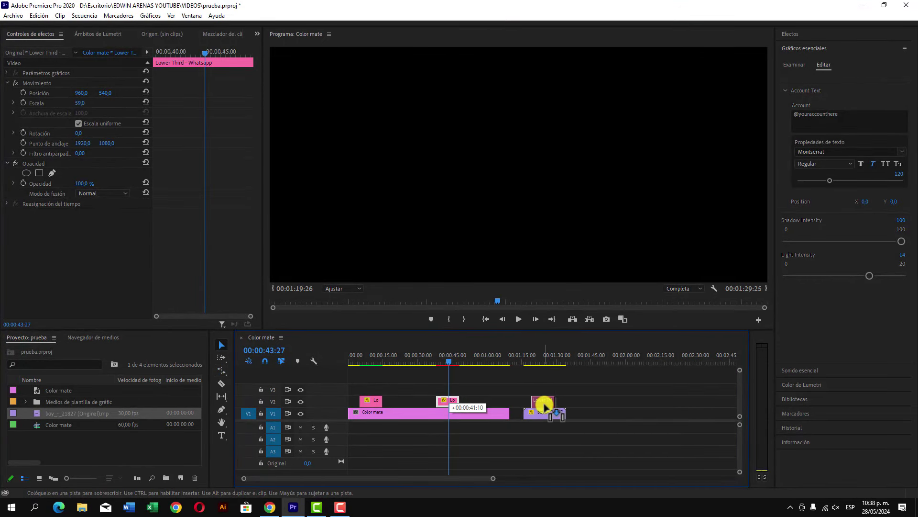
key(r)
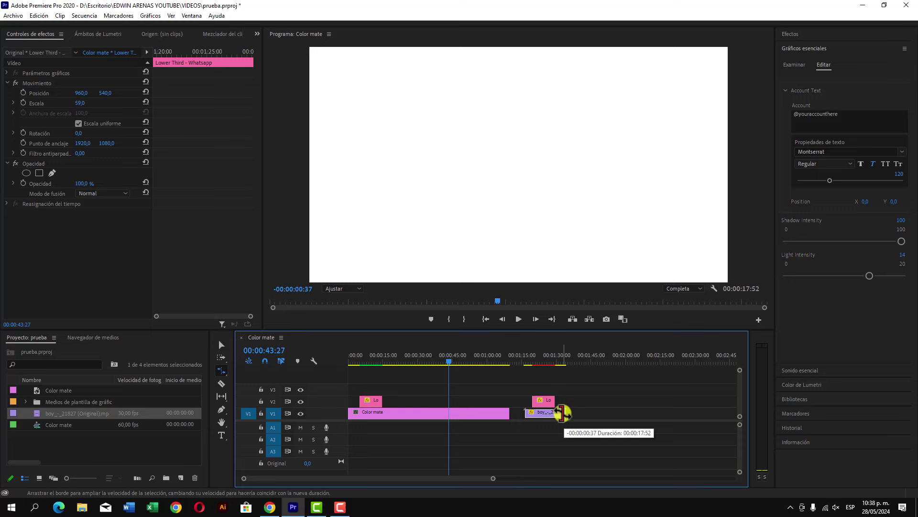
click(557, 412)
- Lower the WhatsApp lower third to position 960, 903
click(545, 355)
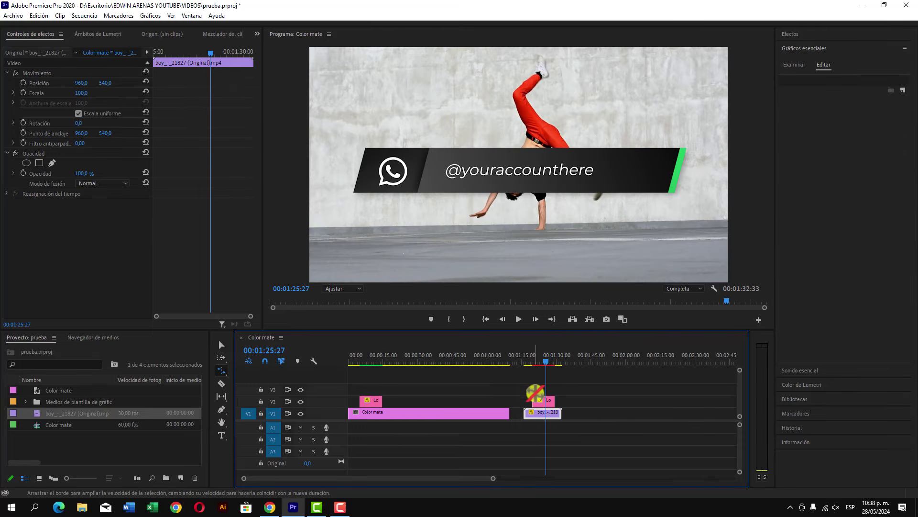
click(543, 401)
drag(112, 95, 285, 91)
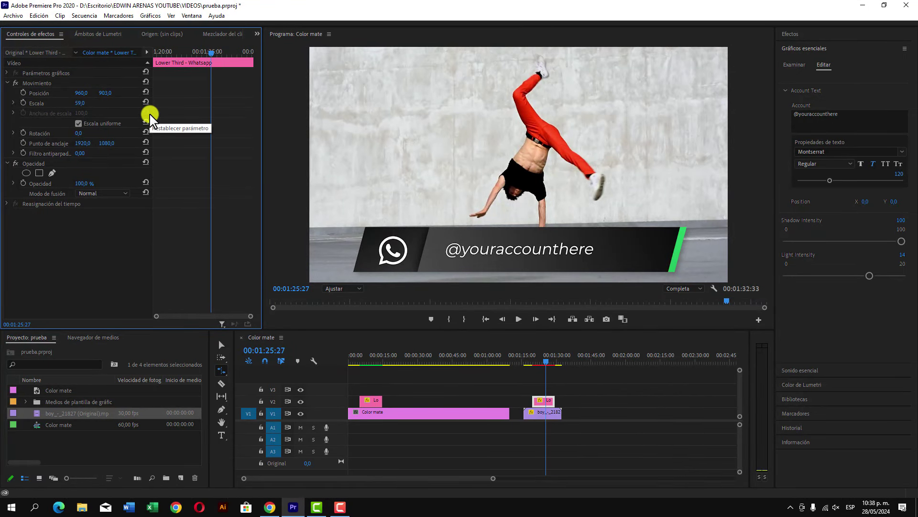
- Replace the WhatsApp account text with a phone number in Bold Italic at size 241
click(827, 117)
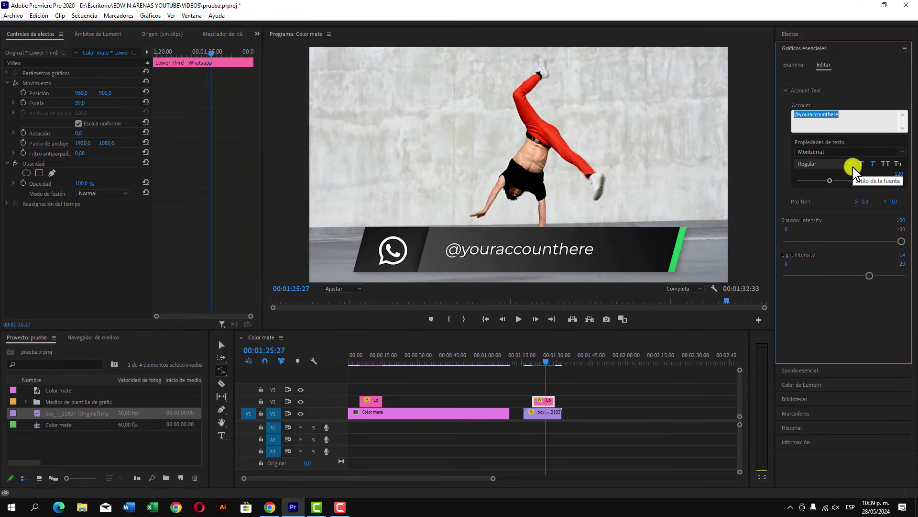
text(312565896)
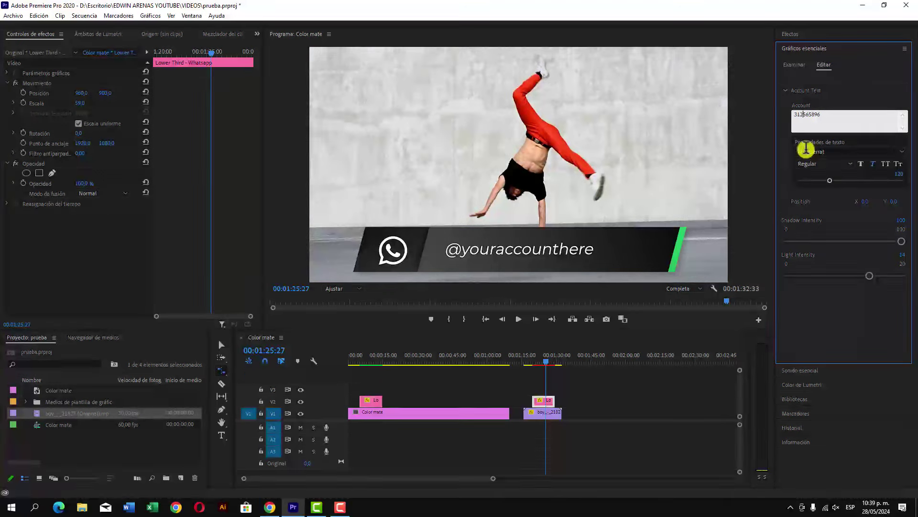
click(806, 149)
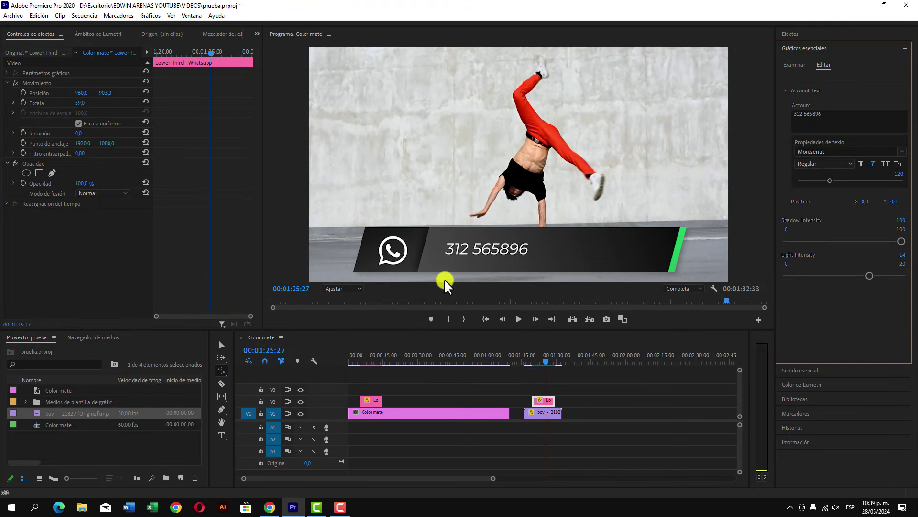
click(847, 164)
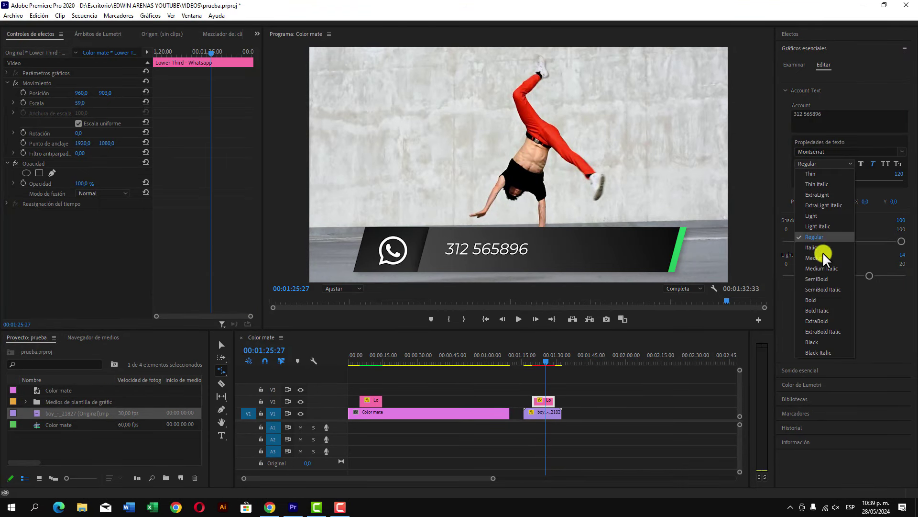
click(826, 318)
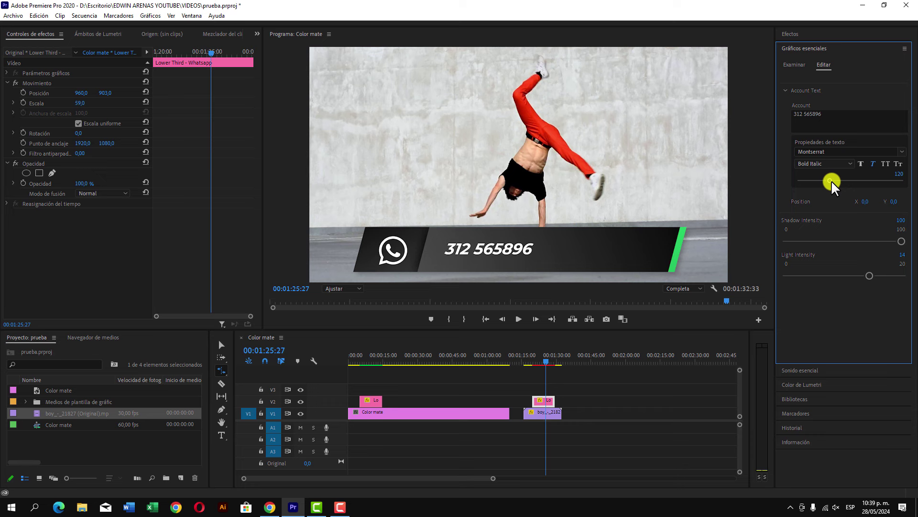
mouse_move(842, 182)
mouse_down()
mouse_move(876, 181)
mouse_move(859, 184)
mouse_up()
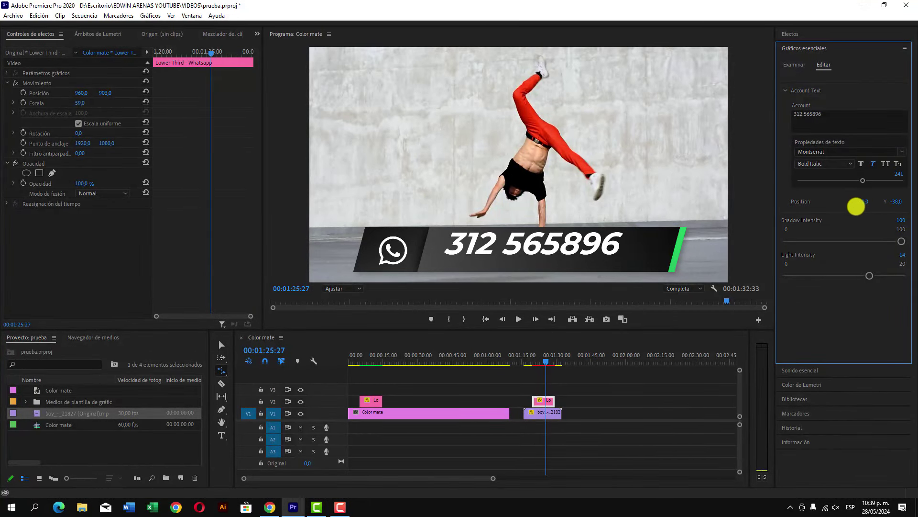
click(530, 363)
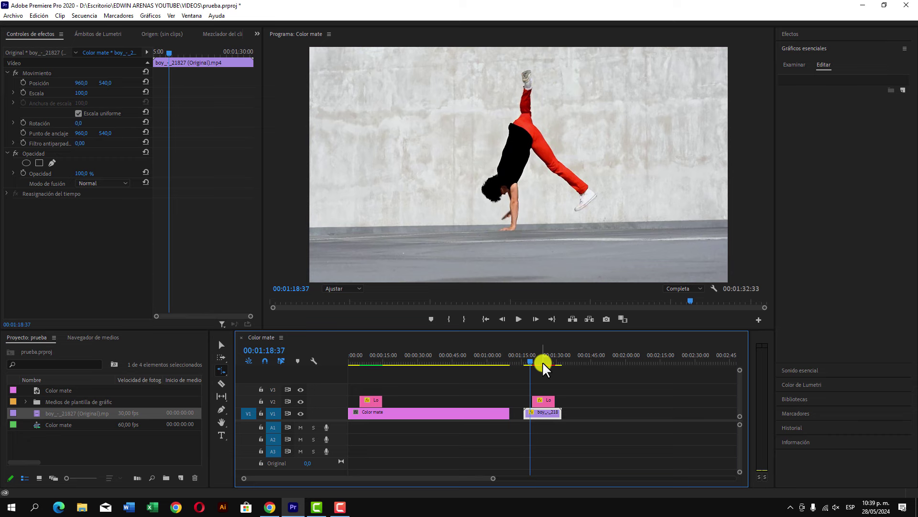
- Render a preview of the sequence to play the WhatsApp lower third over the dance clip
key(Return)
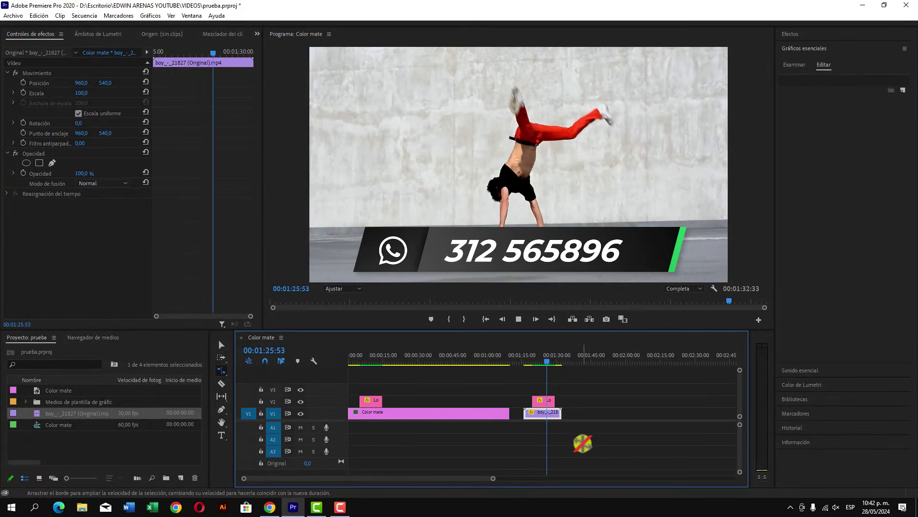
- Show the Whatsapp and Youtube lower thirds in Essential Graphics Browse, cancelling a template install
click(794, 64)
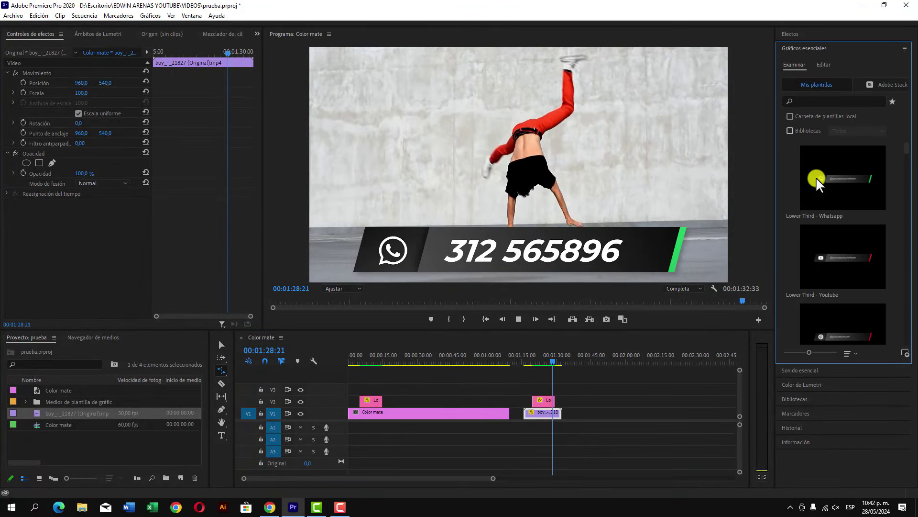
click(905, 353)
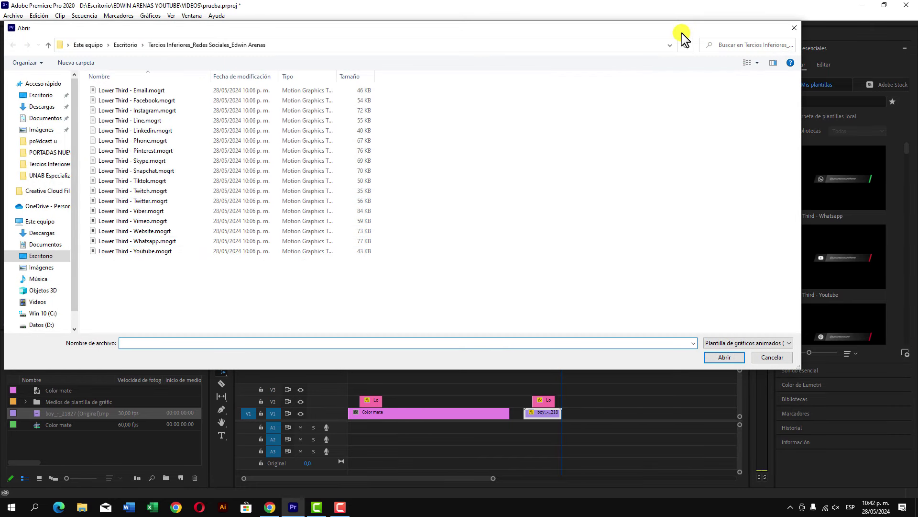
key(Escape)
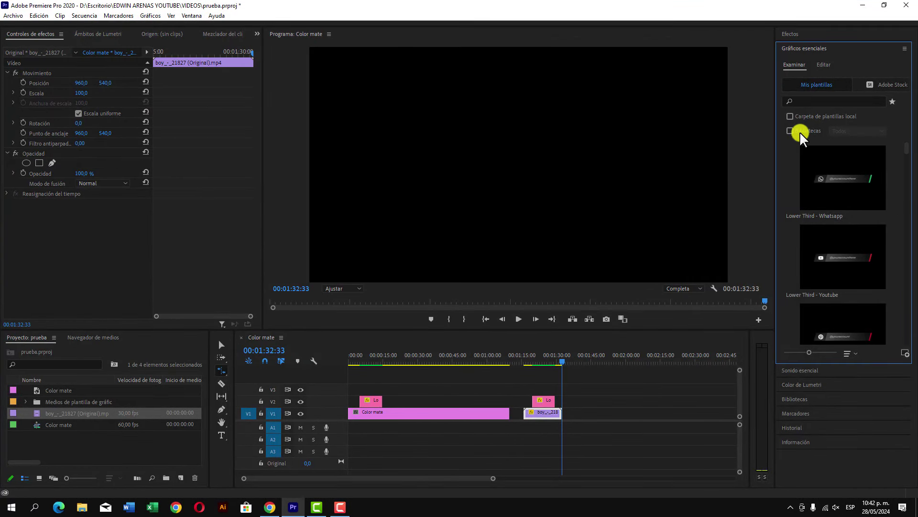